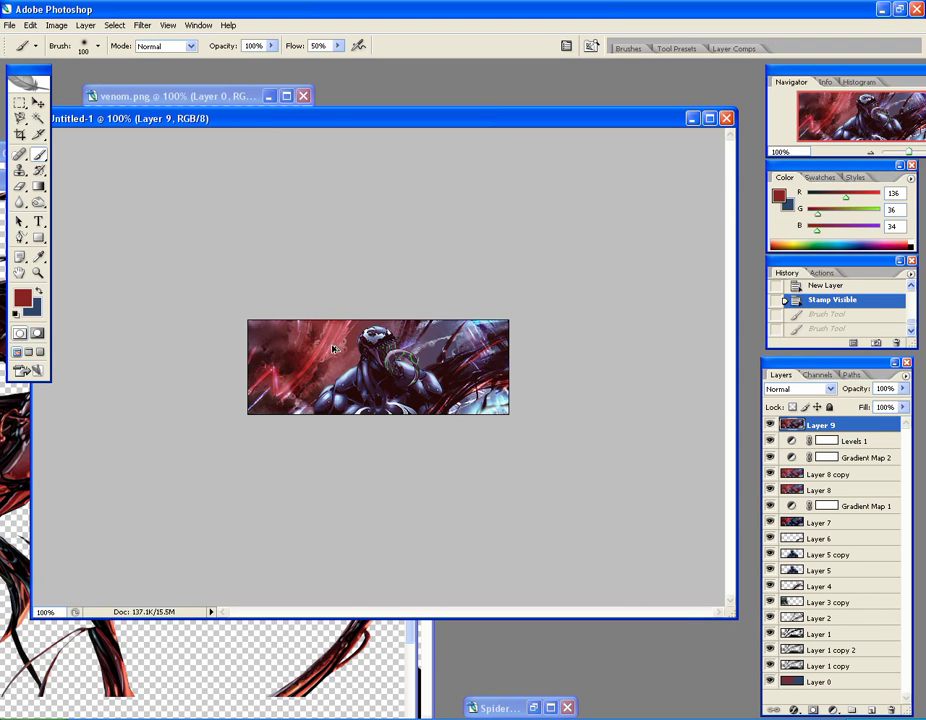
# Set the foreground color to white.
pyautogui.click(21, 299)
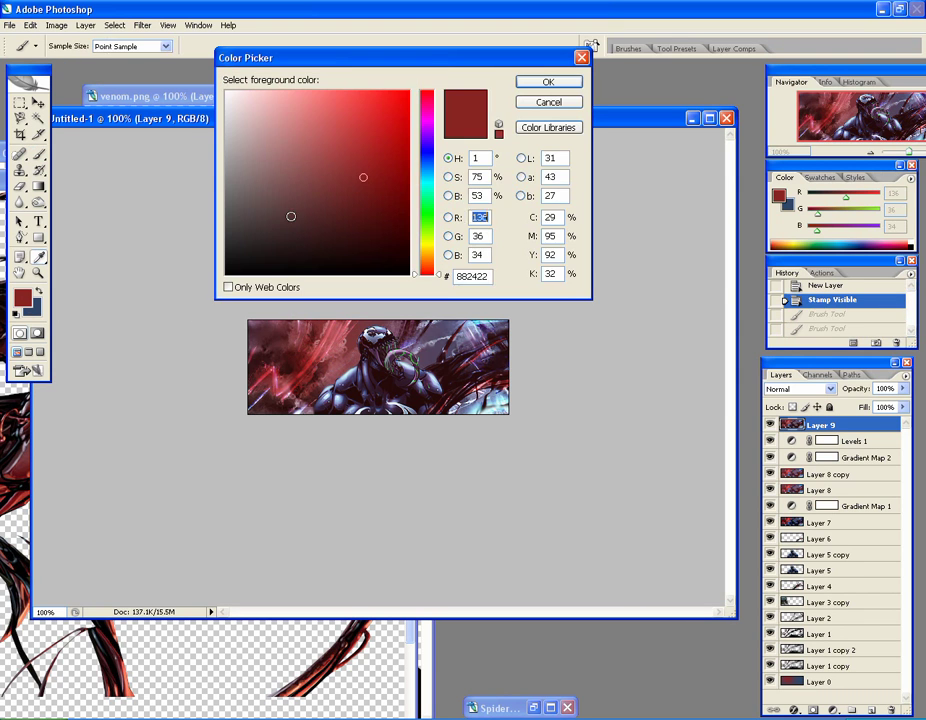
pyautogui.moveTo(260, 120); pyautogui.dragTo(195, 85)
pyautogui.click(548, 82)
pyautogui.click(332, 313)
pyautogui.click(333, 312)
pyautogui.click(333, 314)
pyautogui.click(333, 341)
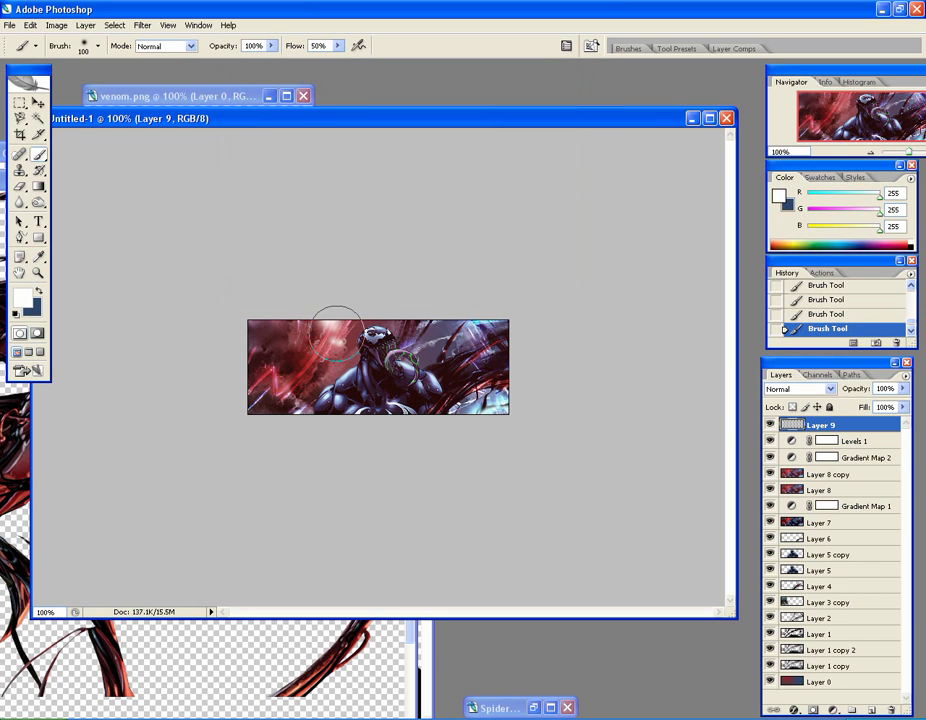
pyautogui.hotkey('ctrl', 'alt', 'z')
pyautogui.hotkey('ctrl', 'alt', 'z')
pyautogui.hotkey('ctrl', 'alt', 'z')
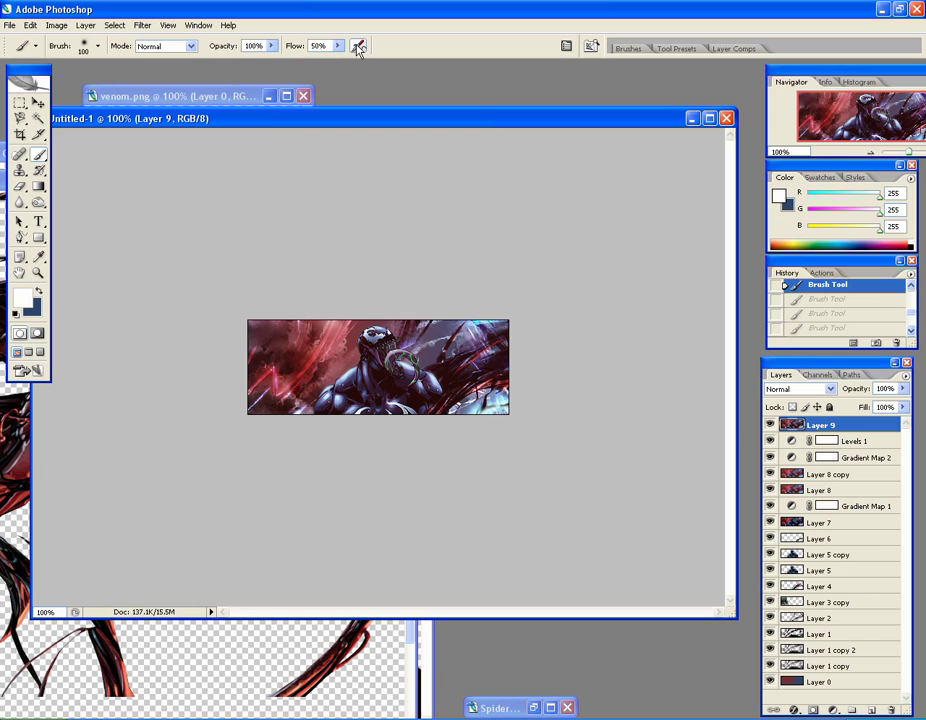
pyautogui.click(338, 322)
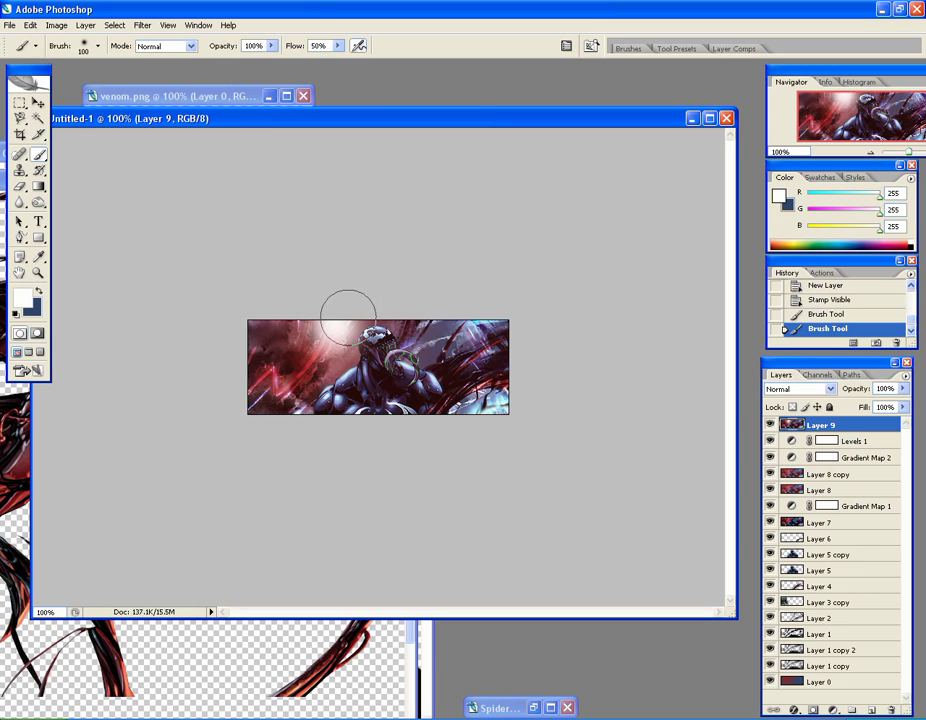
pyautogui.hotkey('ctrl', 'alt', 'z')
pyautogui.hotkey('ctrl', 'alt', 'z')
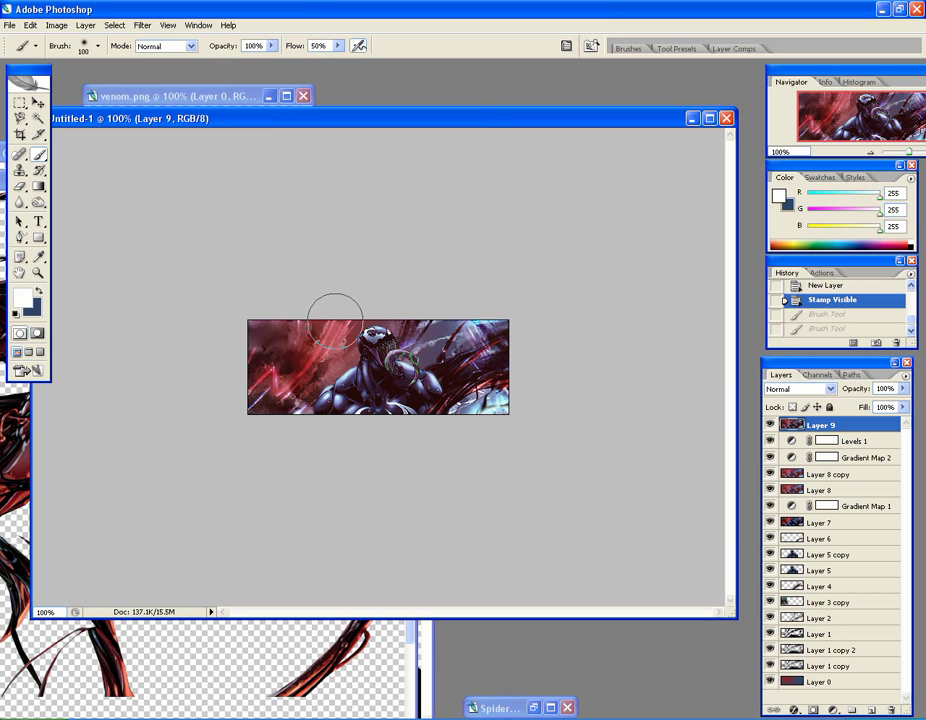
# Paint a soft white light source along the banner's upper edge, just left of Venom's head, undoing the last stray dab.
pyautogui.click(341, 312)
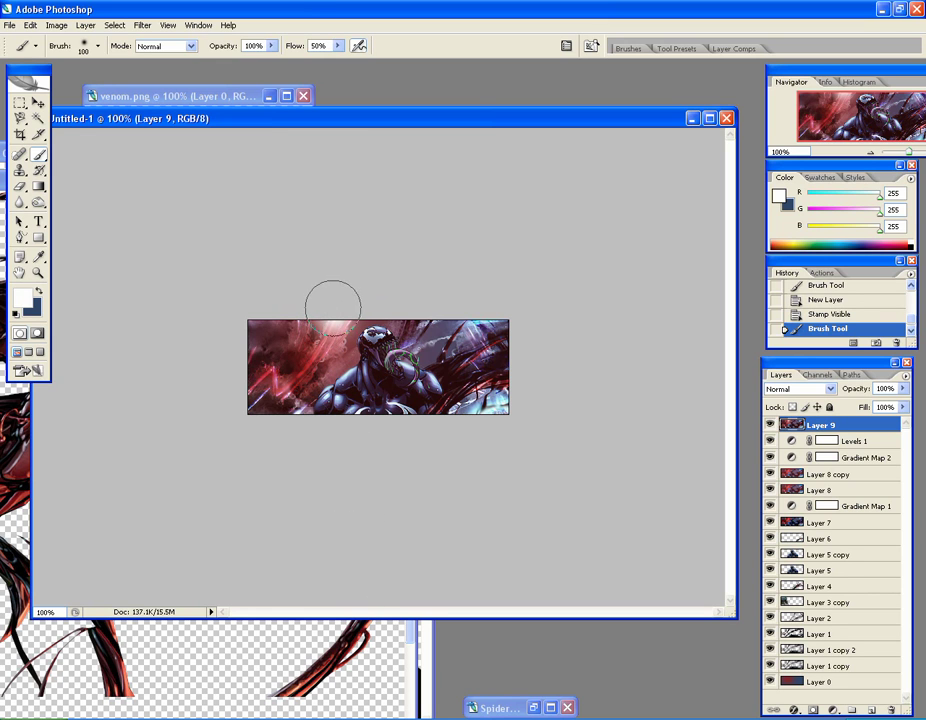
pyautogui.moveTo(334, 303)
pyautogui.mouseDown()
pyautogui.moveTo(342, 320)
pyautogui.moveTo(355, 310)
pyautogui.mouseUp()
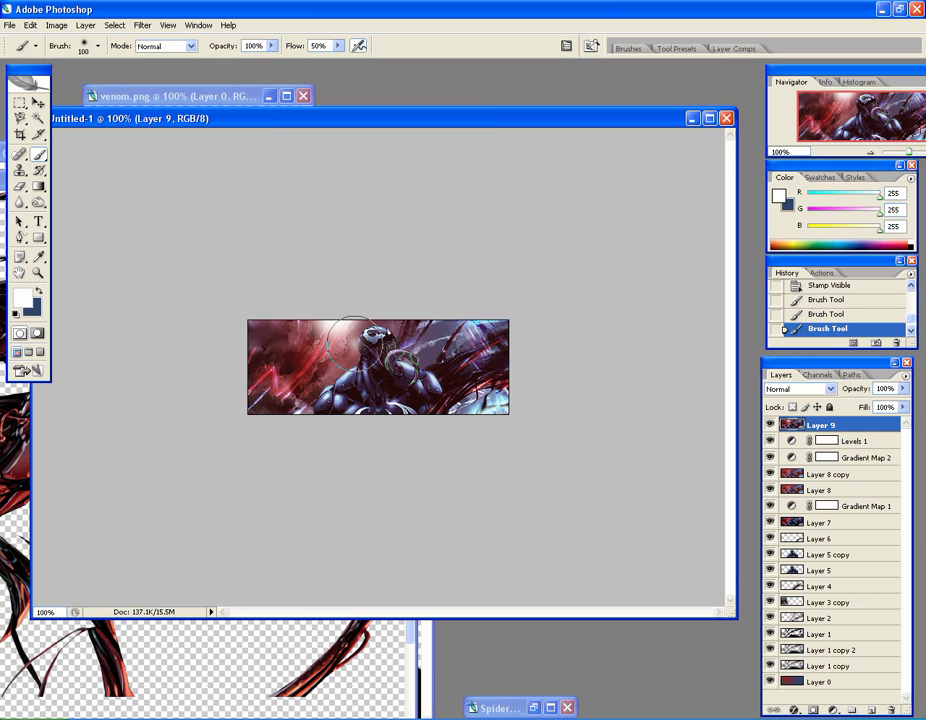
pyautogui.click(351, 341)
pyautogui.hotkey('ctrl', 'z')
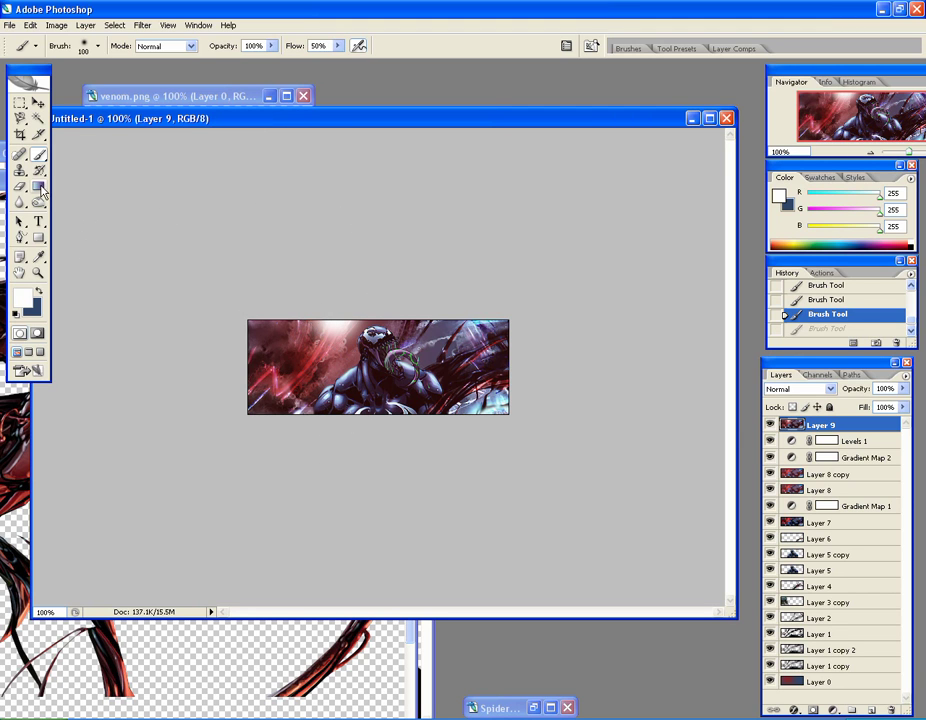
# Darken parts of Venom's head and body, the left background and the lower-right corner of the banner with the Burn tool.
pyautogui.moveTo(40, 205); pyautogui.dragTo(89, 215)
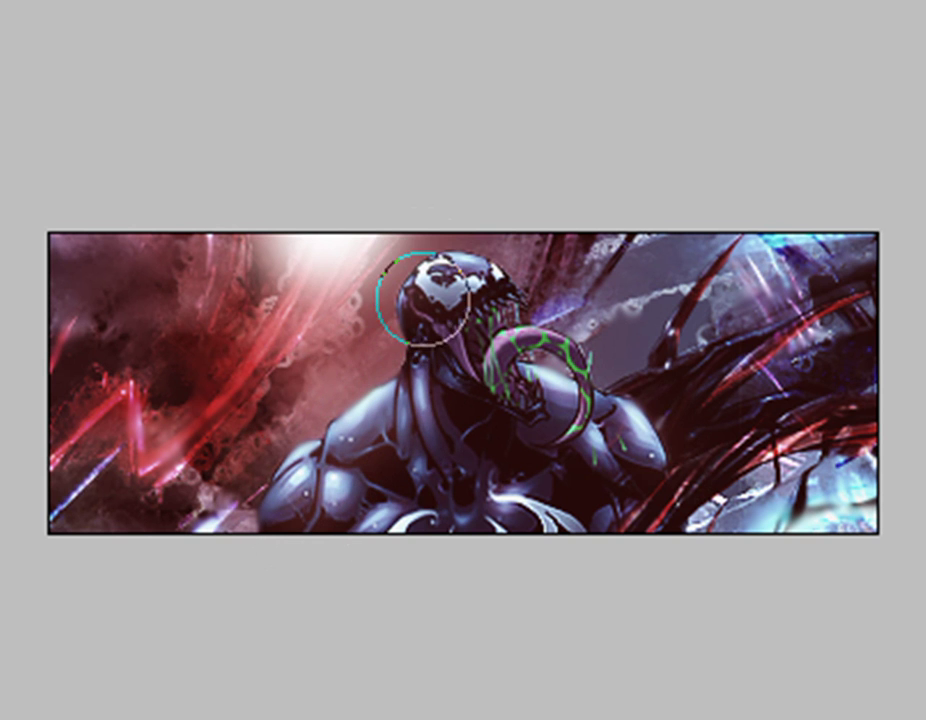
pyautogui.moveTo(430, 321); pyautogui.dragTo(407, 344)
pyautogui.moveTo(271, 454); pyautogui.dragTo(267, 415)
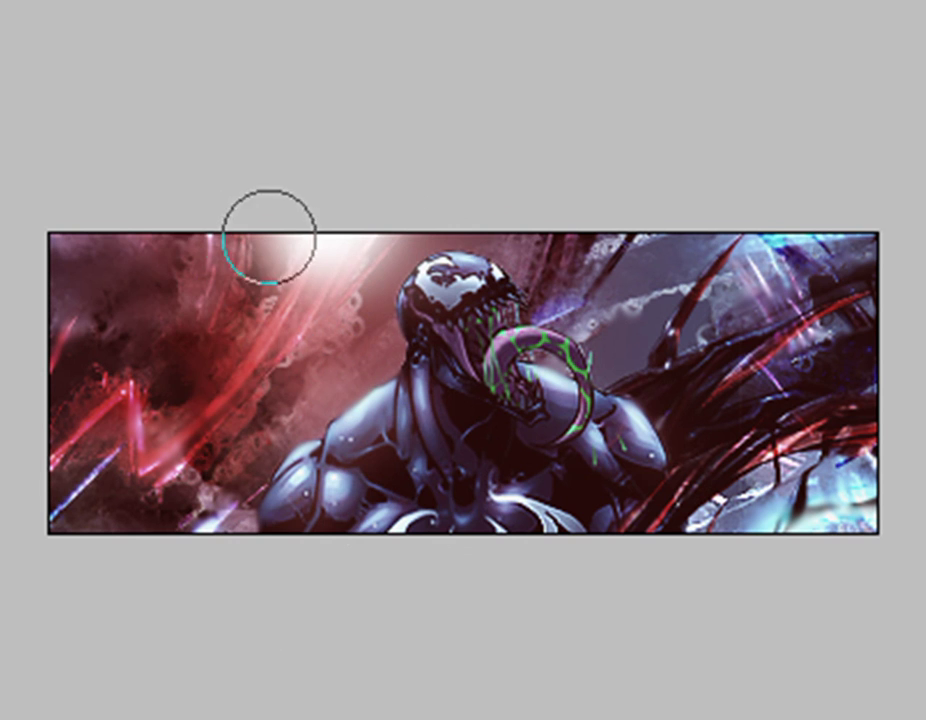
pyautogui.moveTo(208, 285); pyautogui.dragTo(171, 241)
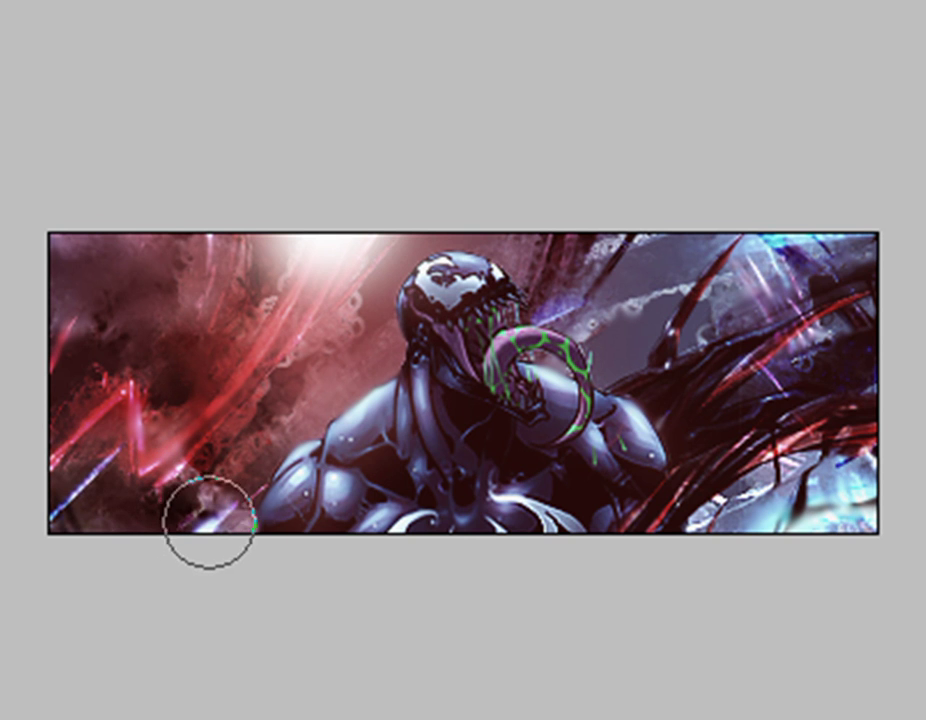
pyautogui.moveTo(760, 541)
pyautogui.mouseDown()
pyautogui.moveTo(845, 482)
pyautogui.moveTo(827, 513)
pyautogui.moveTo(861, 366)
pyautogui.mouseUp()
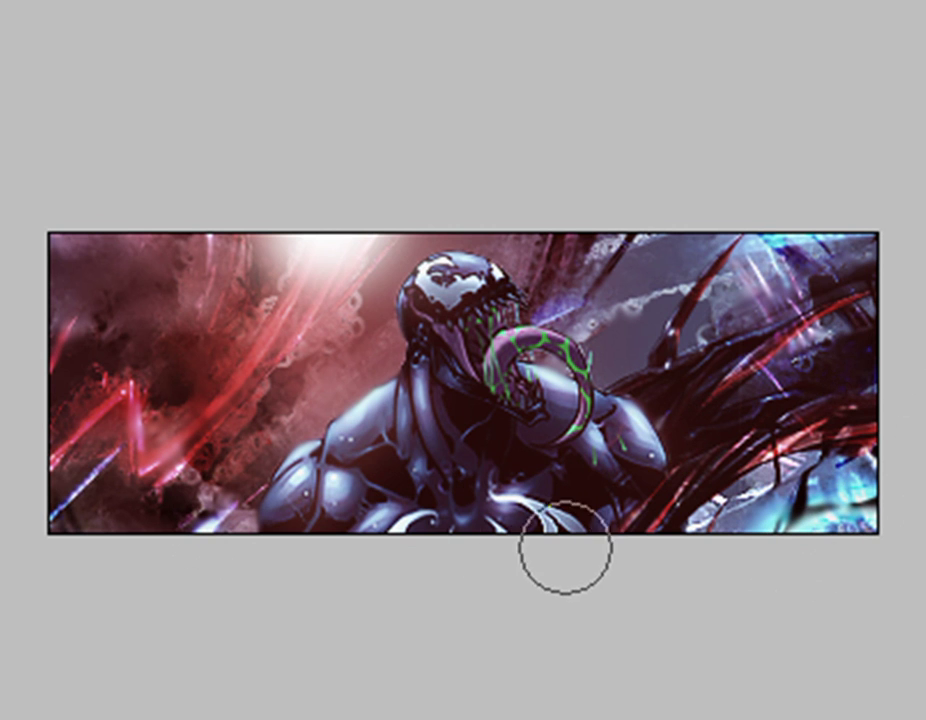
pyautogui.moveTo(556, 543)
pyautogui.mouseDown()
pyautogui.moveTo(506, 533)
pyautogui.moveTo(575, 568)
pyautogui.moveTo(589, 516)
pyautogui.moveTo(577, 501)
pyautogui.moveTo(529, 515)
pyautogui.moveTo(547, 485)
pyautogui.moveTo(584, 497)
pyautogui.mouseUp()
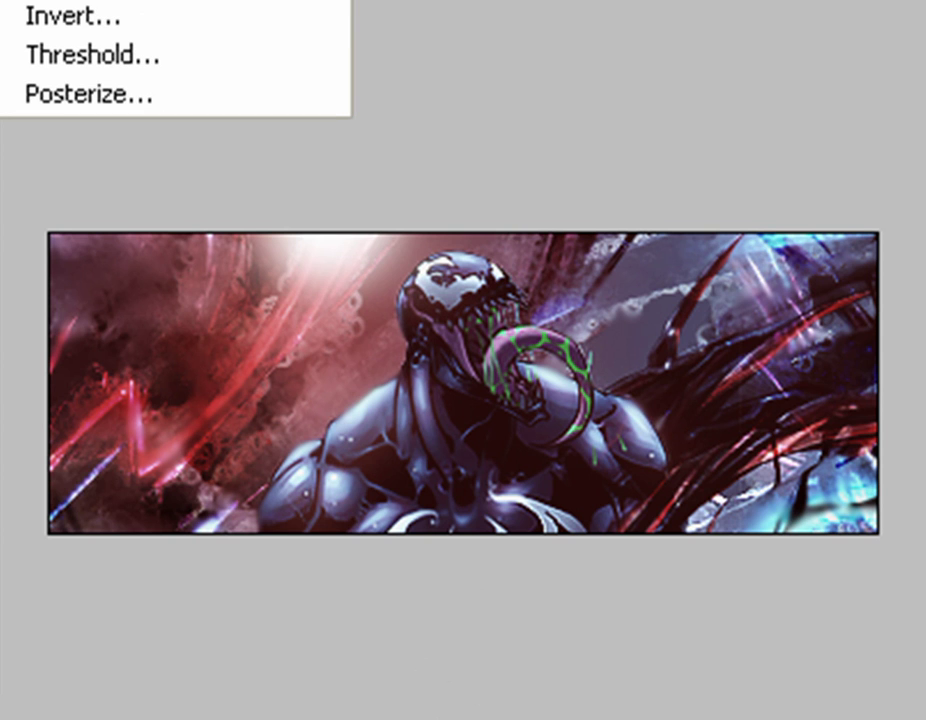
# Create a Photo Filter adjustment layer in Normal mode above the painted layer.
pyautogui.press('Return')
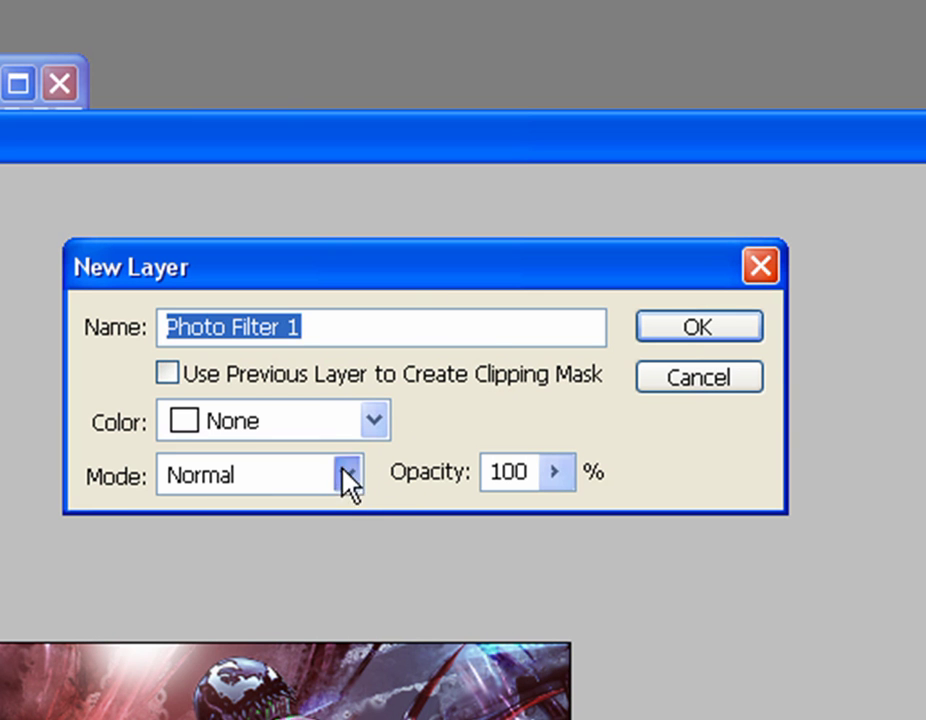
pyautogui.click(345, 475)
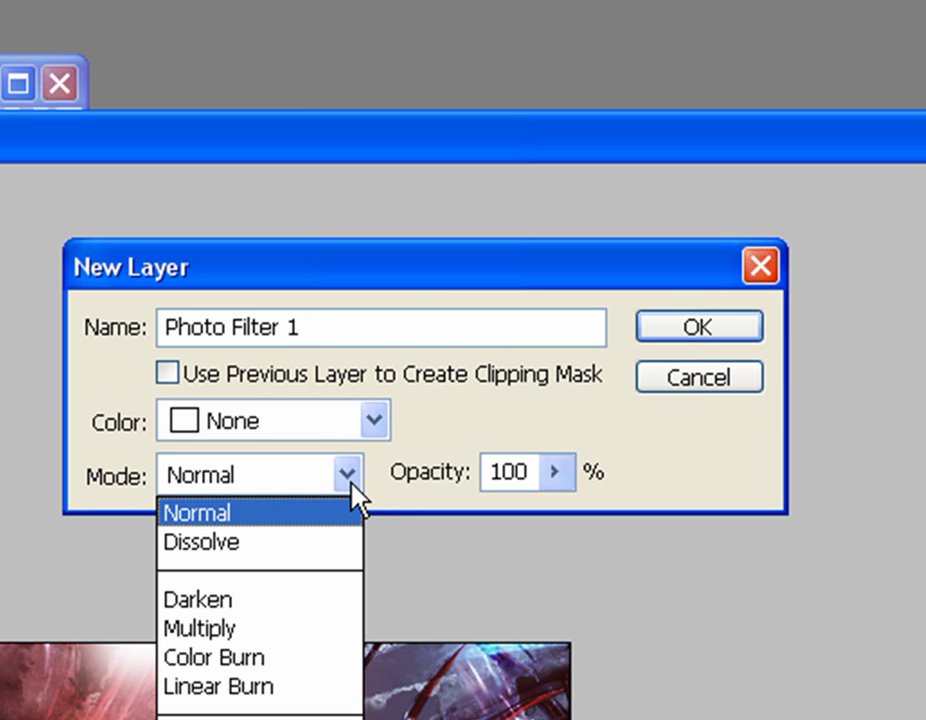
pyautogui.click(347, 477)
pyautogui.click(688, 330)
# Set the photo filter's custom color to pure red (ff0000).
pyautogui.click(262, 150)
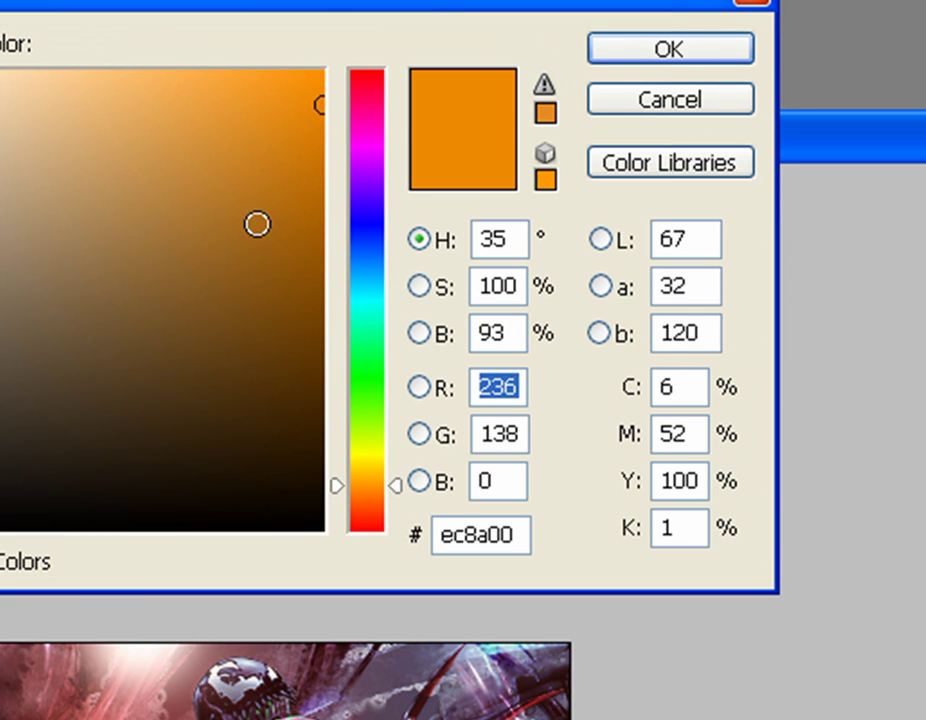
pyautogui.click(343, 530)
pyautogui.write('255')
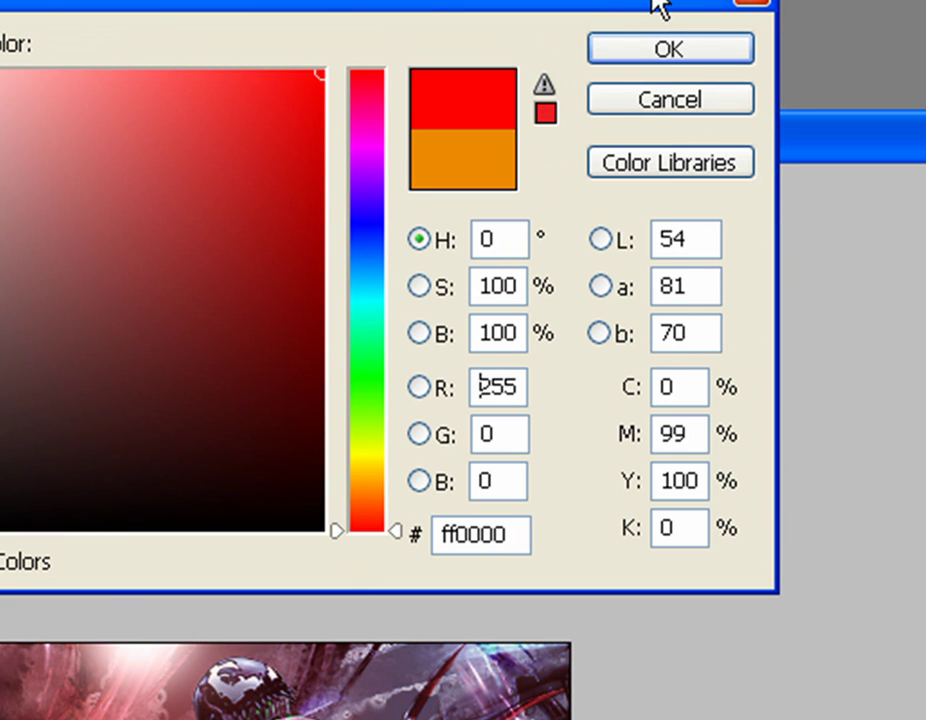
pyautogui.click(662, 50)
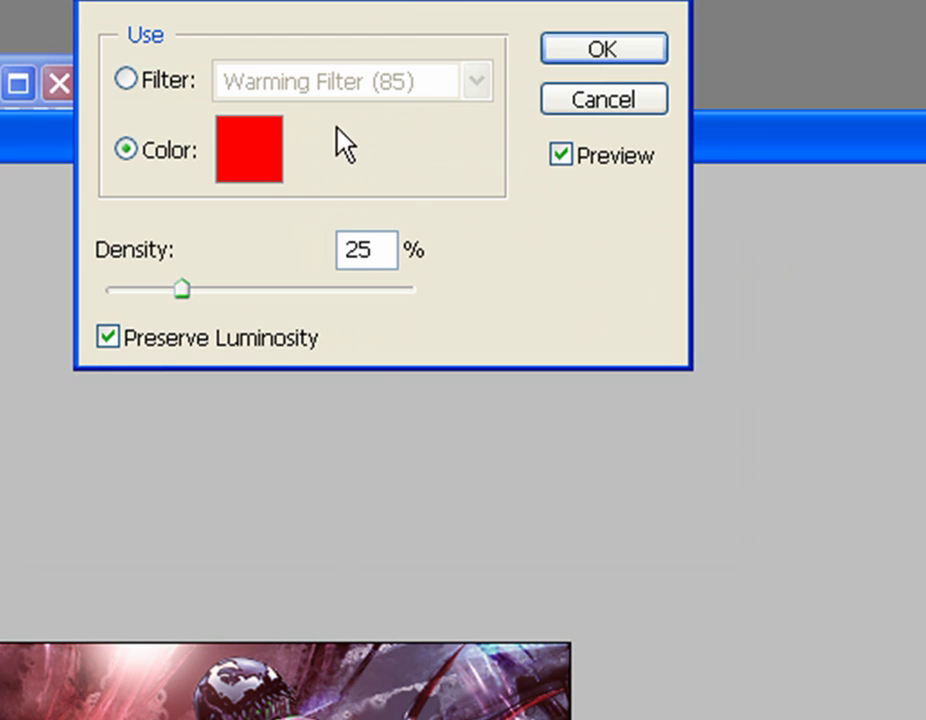
# Switch the photo filter to the Red preset, adjust its density and apply it.
pyautogui.click(178, 82)
pyautogui.click(413, 83)
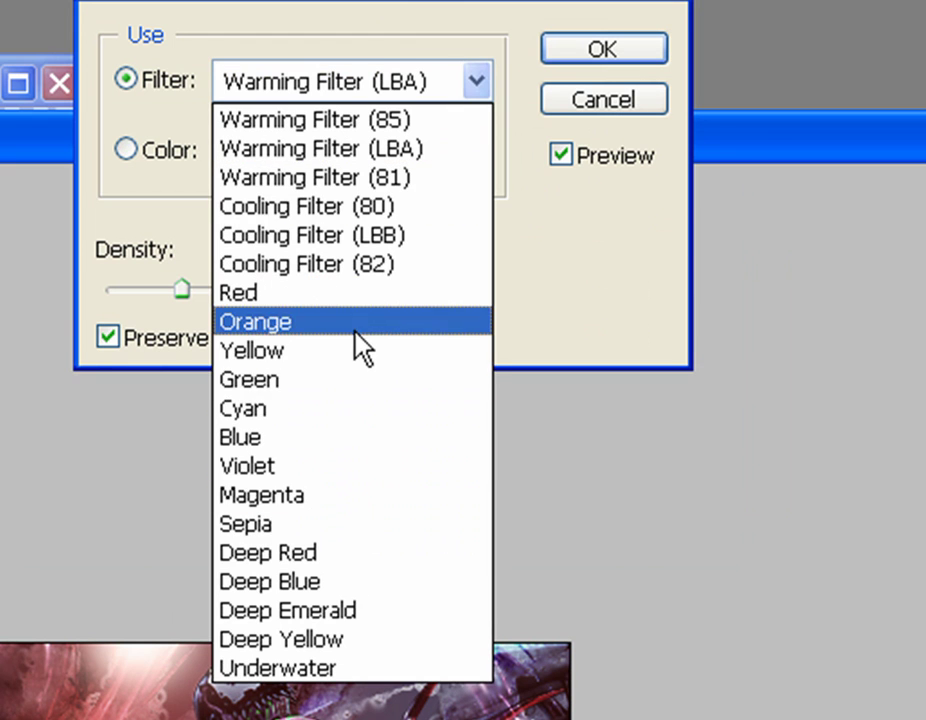
pyautogui.click(355, 292)
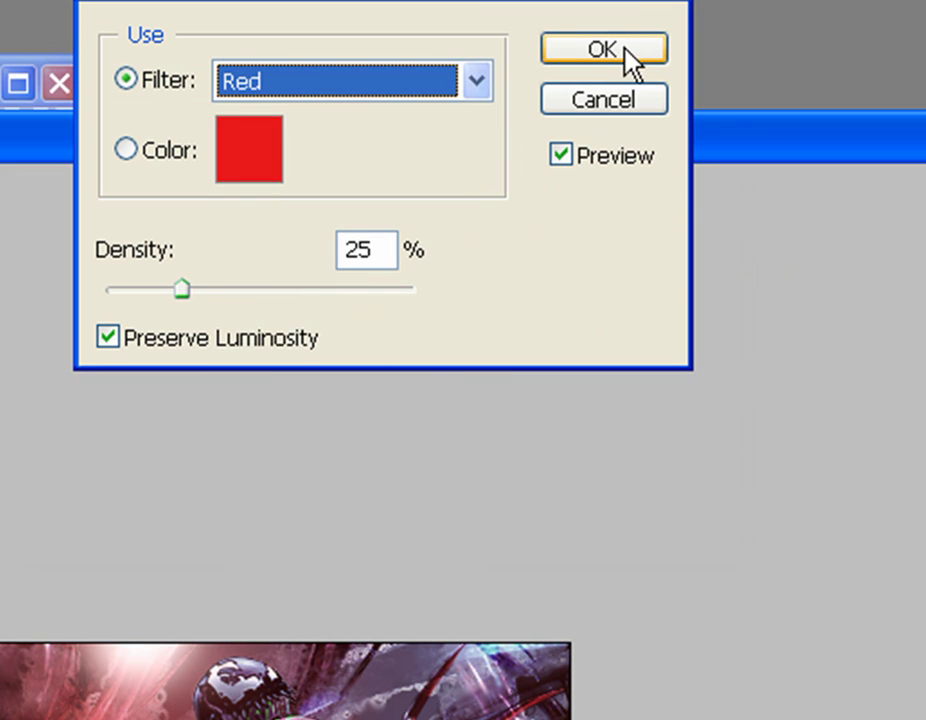
pyautogui.moveTo(181, 290); pyautogui.dragTo(163, 337)
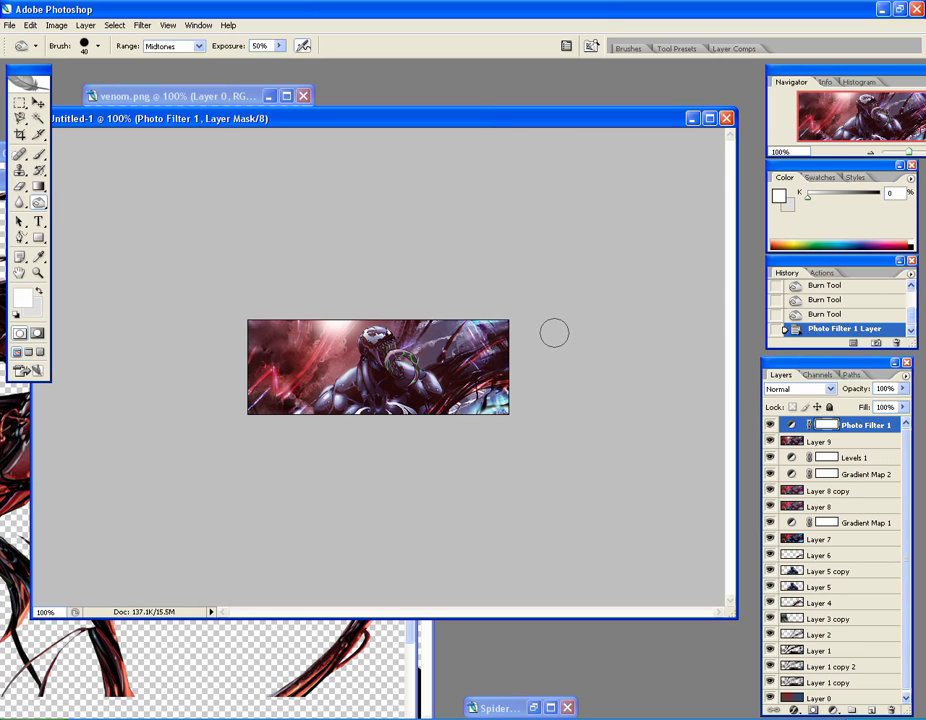
# Add a Gradient Map adjustment layer using the violet-to-orange gradient preset.
pyautogui.click(85, 24)
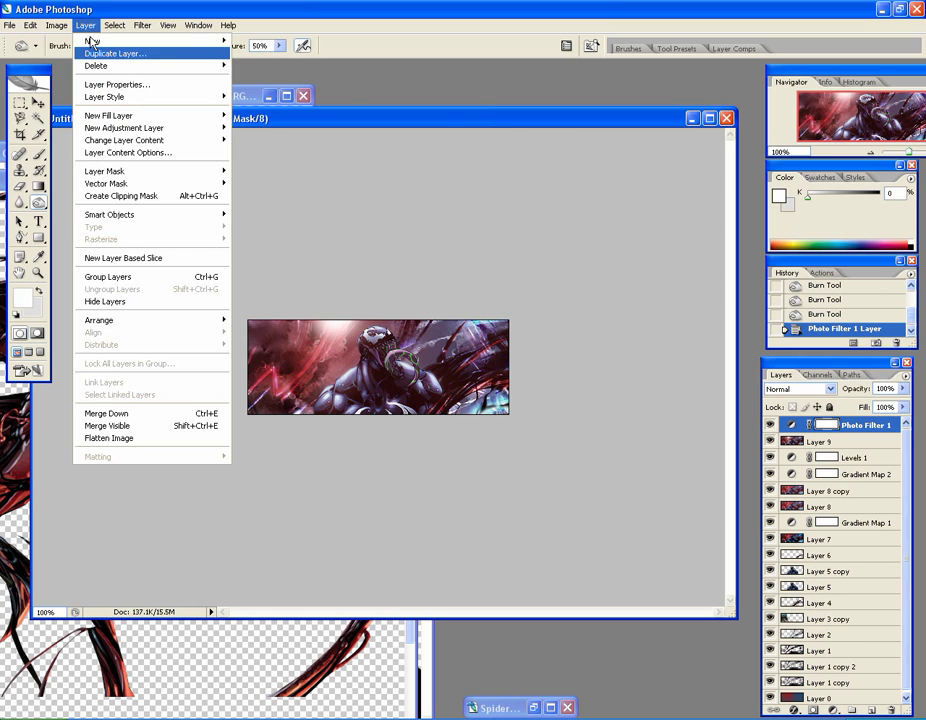
pyautogui.moveTo(147, 128)
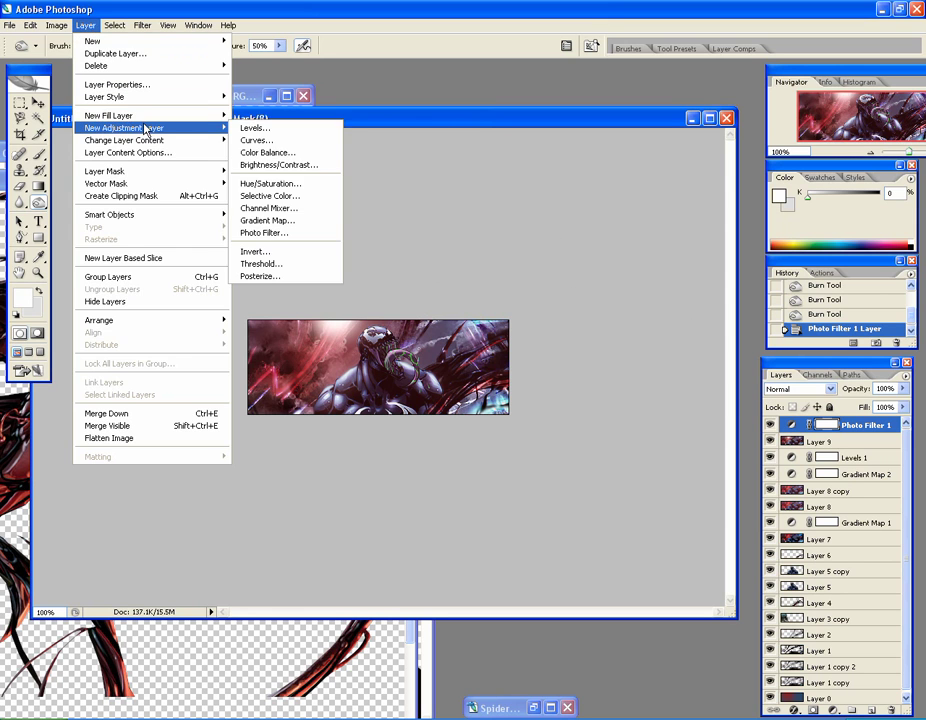
pyautogui.click(283, 224)
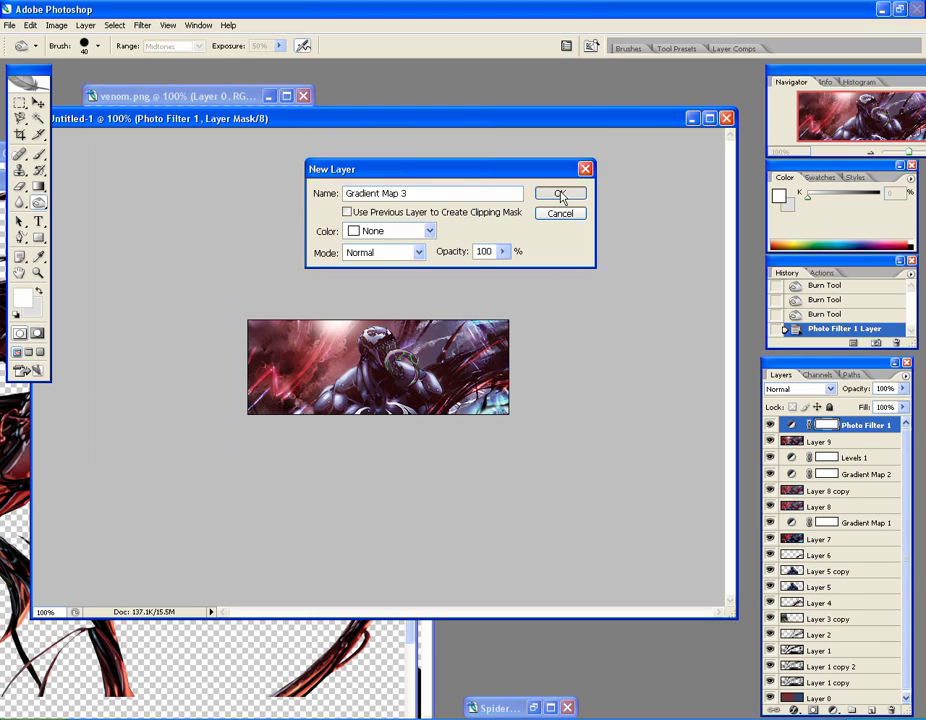
pyautogui.click(559, 194)
pyautogui.click(522, 105)
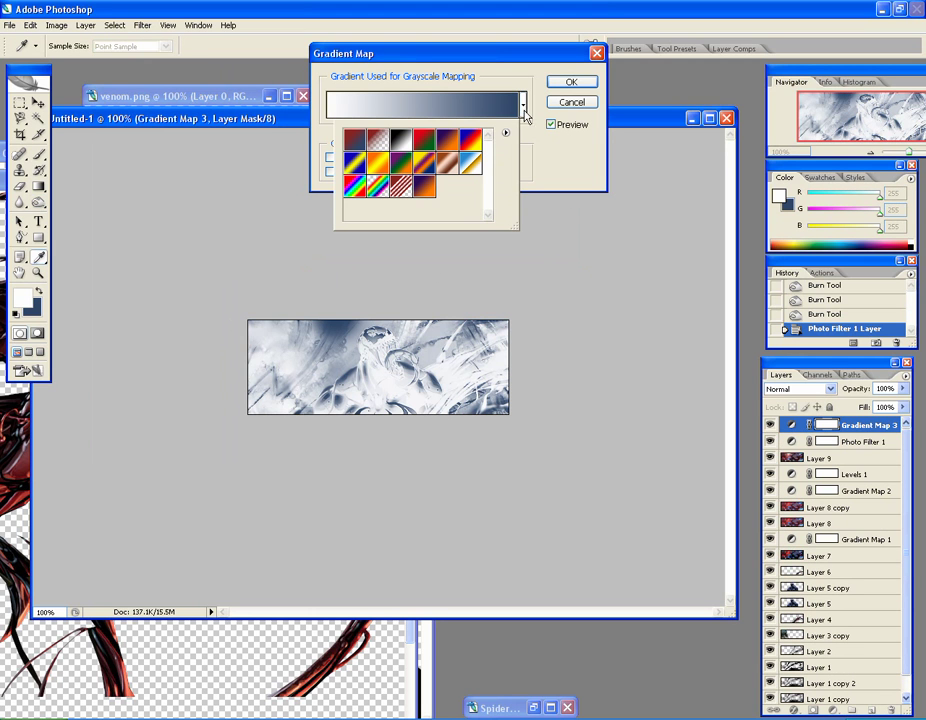
pyautogui.click(454, 145)
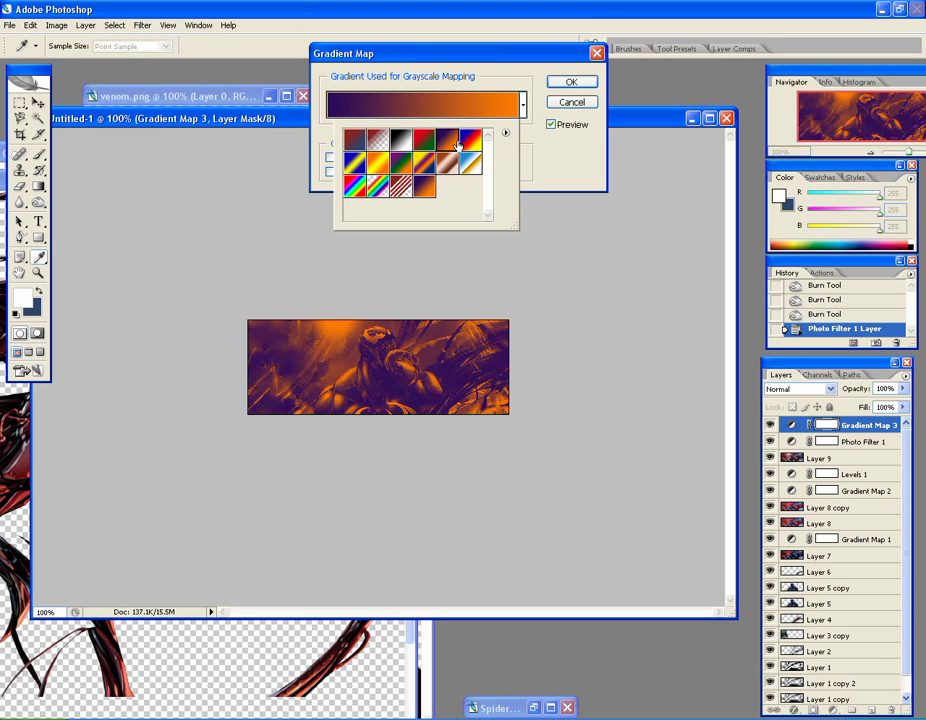
pyautogui.click(463, 55)
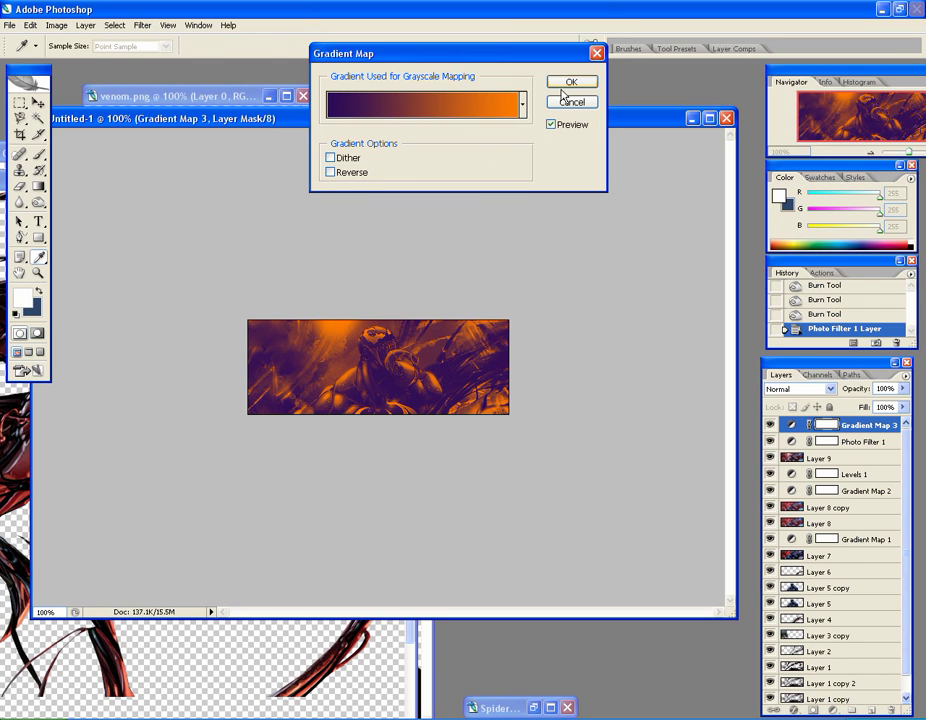
pyautogui.press('o')
pyautogui.click(569, 82)
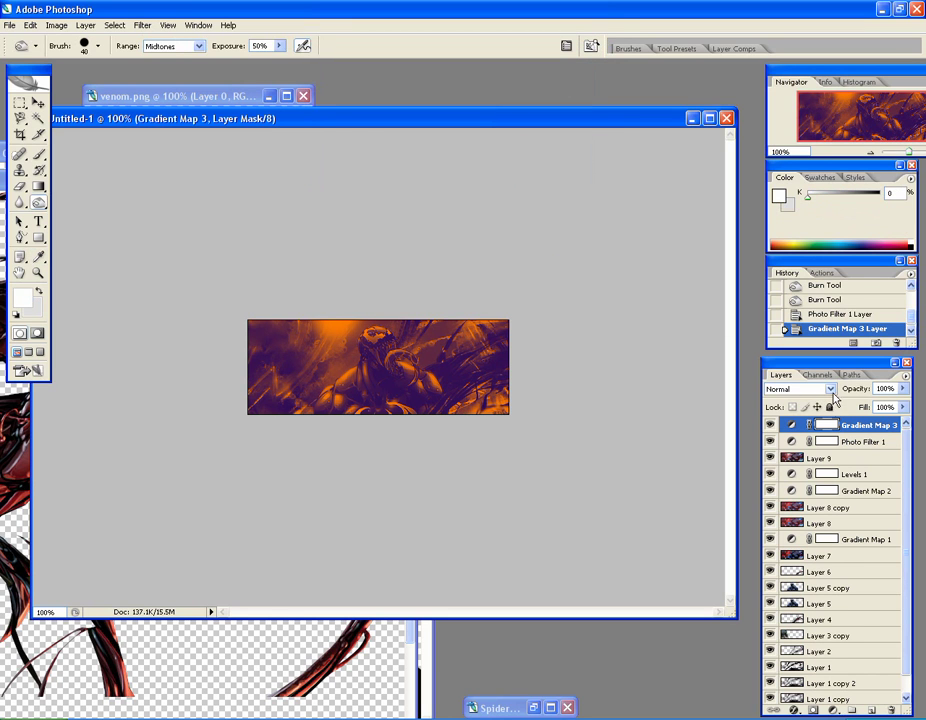
# Set the violet-orange gradient map layer's opacity to 9%, leaving its blend mode at Normal.
pyautogui.click(829, 389)
pyautogui.click(800, 402)
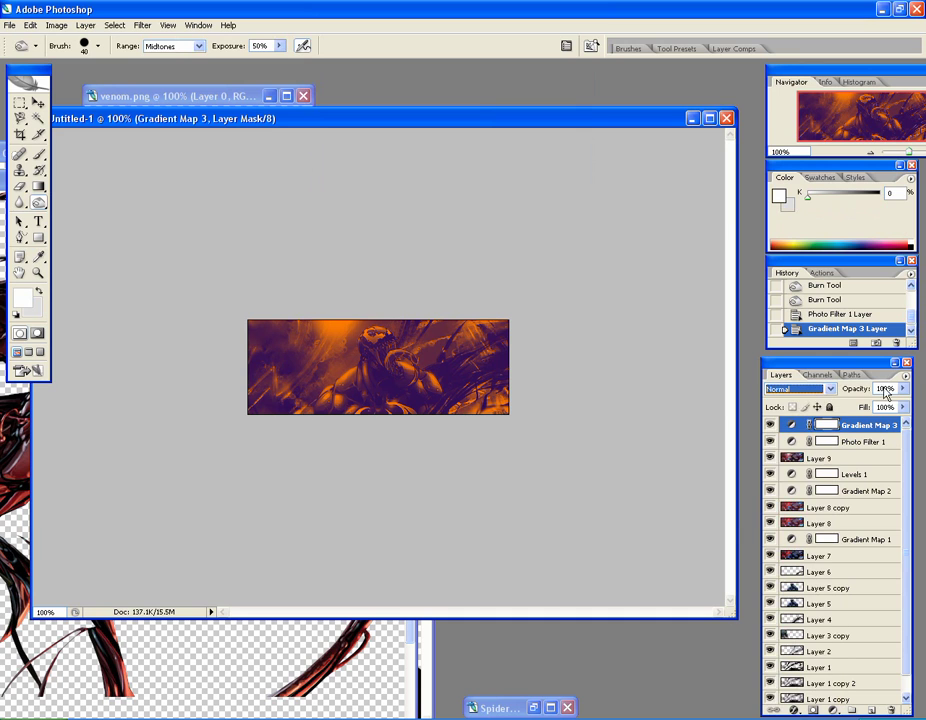
pyautogui.click(904, 390)
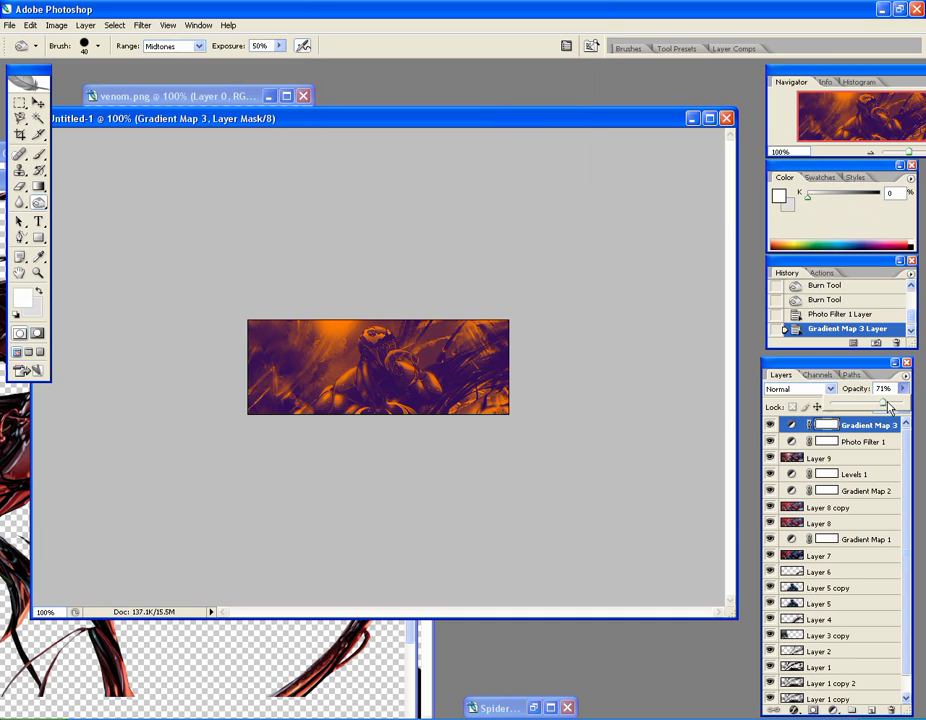
pyautogui.moveTo(866, 404); pyautogui.dragTo(851, 406)
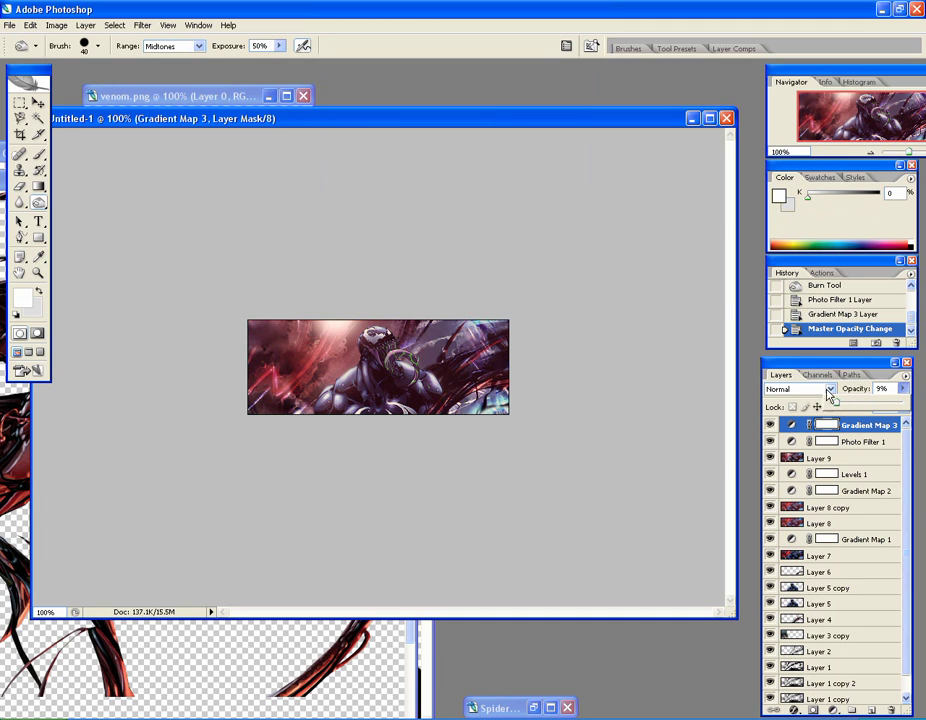
pyautogui.click(830, 390)
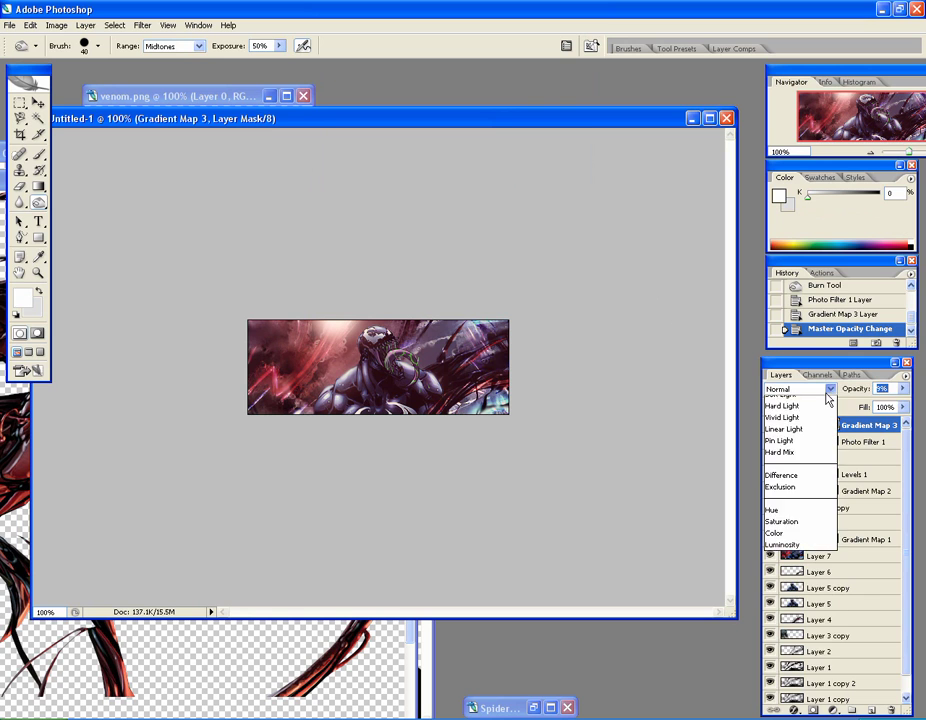
pyautogui.click(760, 348)
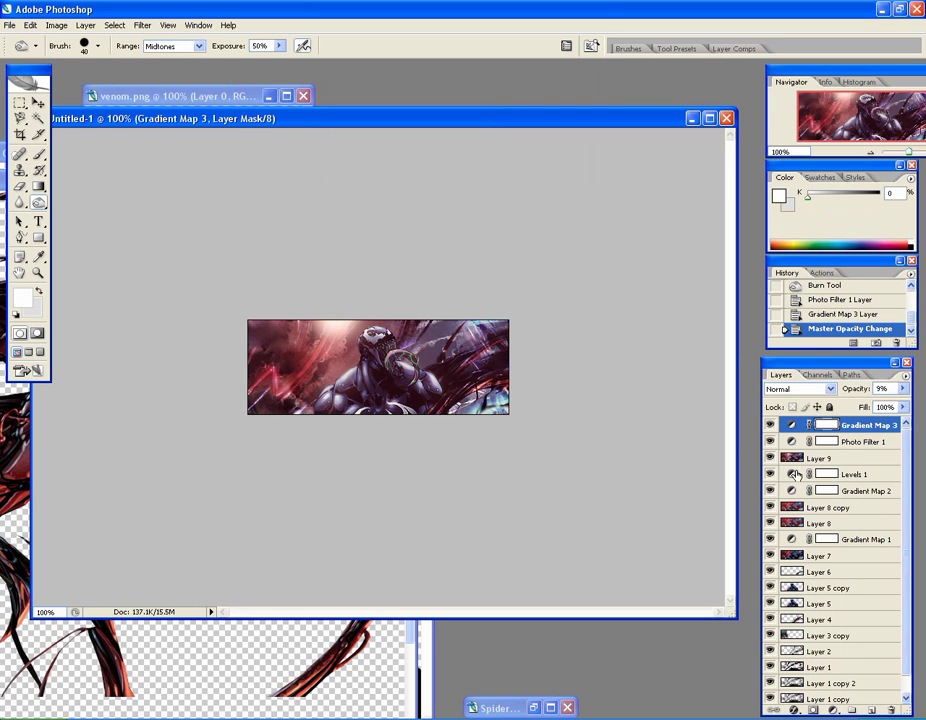
# Add a Brightness/Contrast adjustment layer above the violet-orange gradient map layer.
pyautogui.click(91, 27)
pyautogui.moveTo(140, 131)
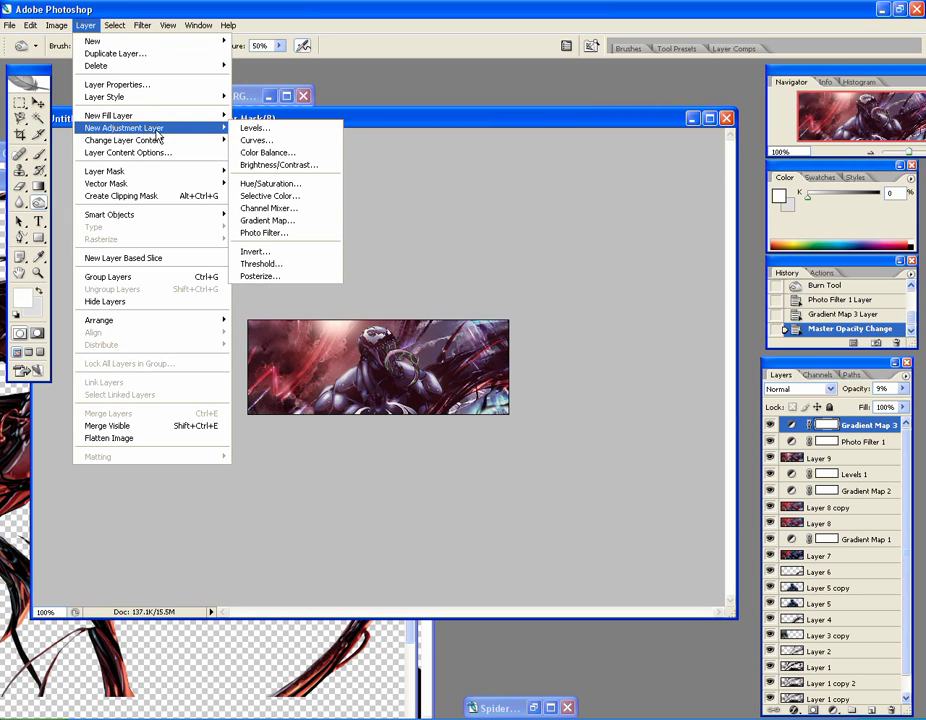
pyautogui.click(280, 165)
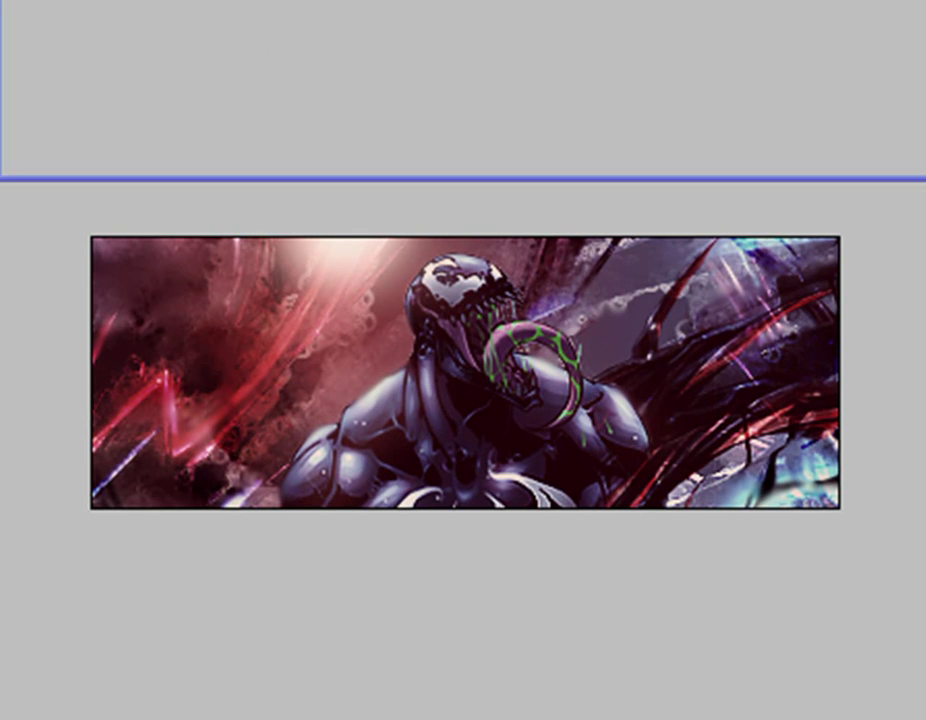
# Draw a wide rectangle above the banner and nudge it down to form a thin strip along the image's upper edge.
pyautogui.moveTo(205, 48); pyautogui.dragTo(27, 107)
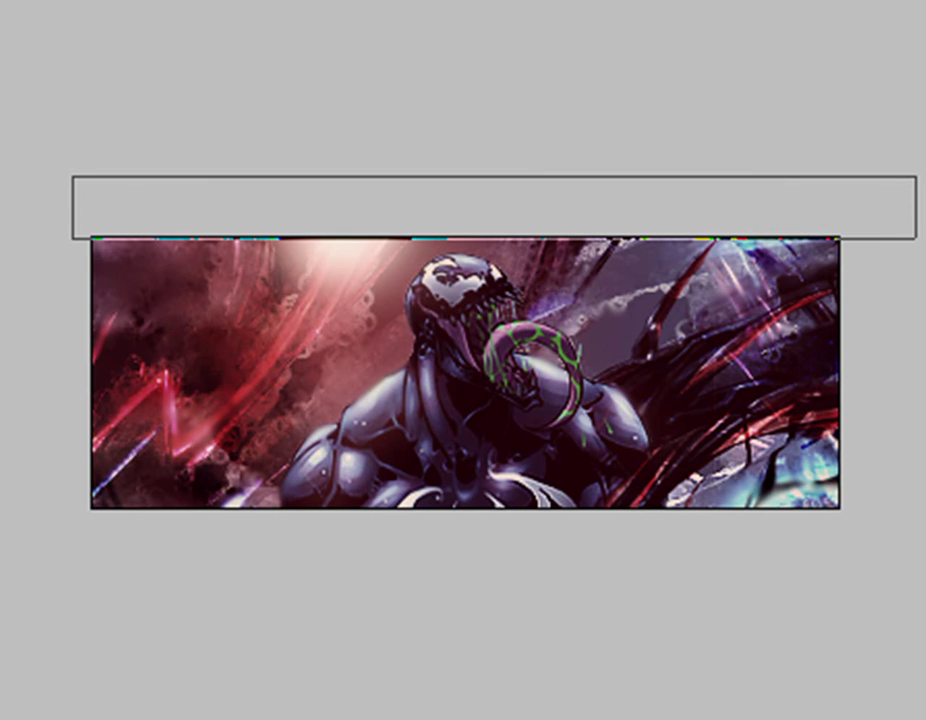
pyautogui.hotkey('ctrl', 't')
pyautogui.press('Down')
pyautogui.press('Down')
pyautogui.press('Down')
pyautogui.press('Down')
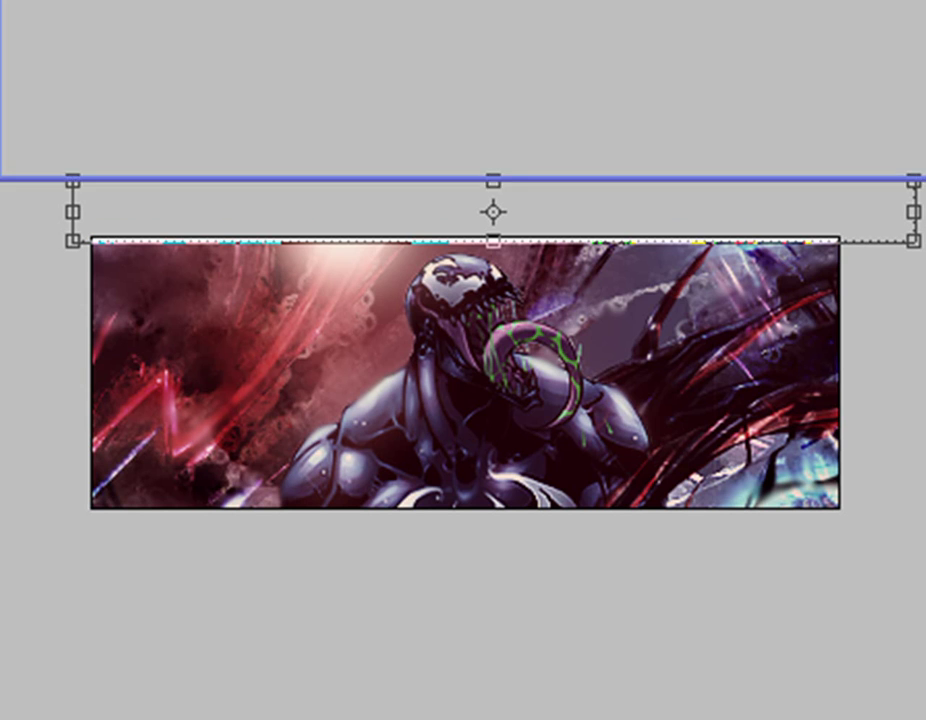
# Set the upper strip's fill color to black (000000) and commit its transform.
pyautogui.moveTo(99, 2); pyautogui.dragTo(8, 150)
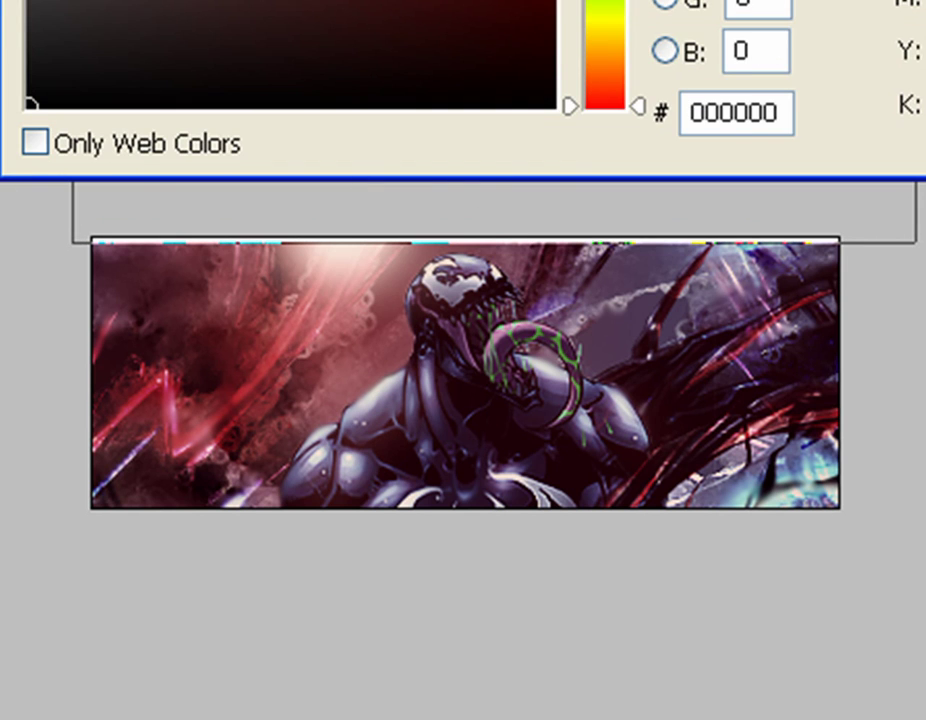
pyautogui.press('Return')
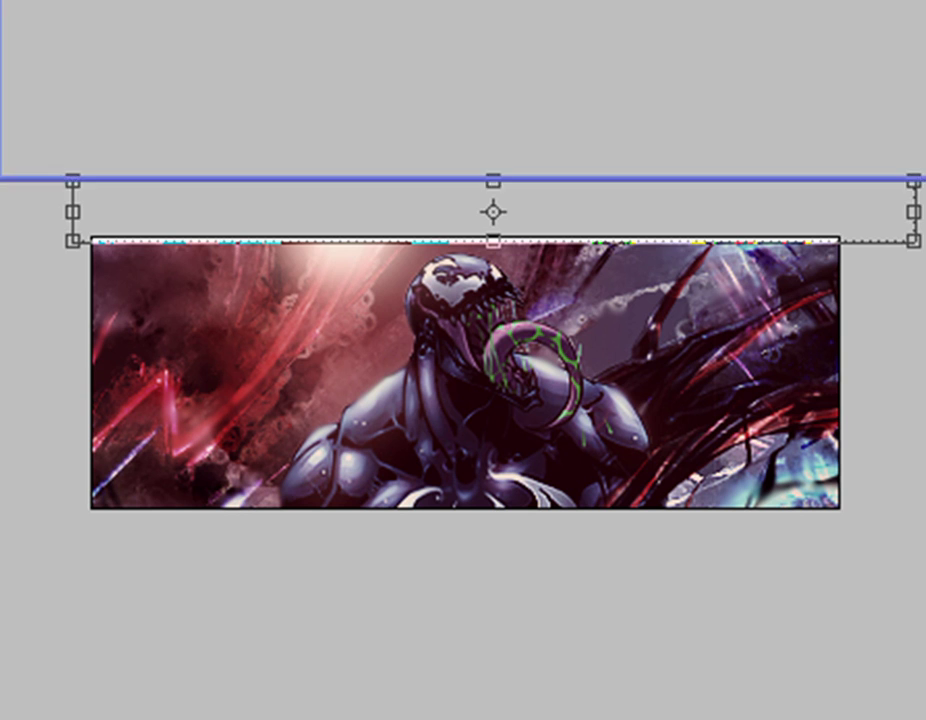
pyautogui.moveTo(116, 100); pyautogui.dragTo(116, 178)
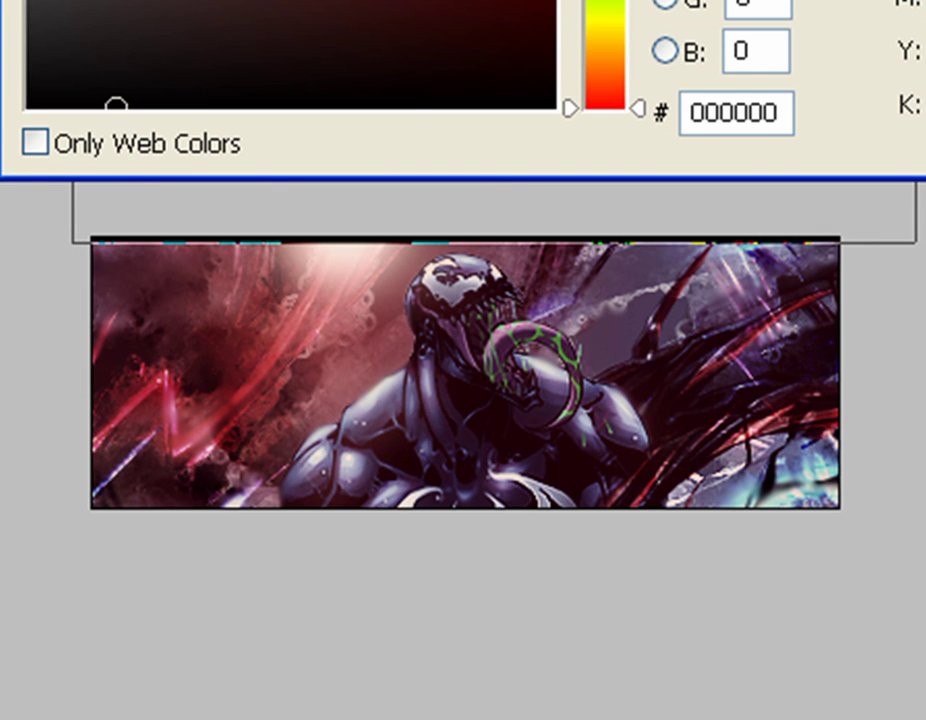
pyautogui.press('Return')
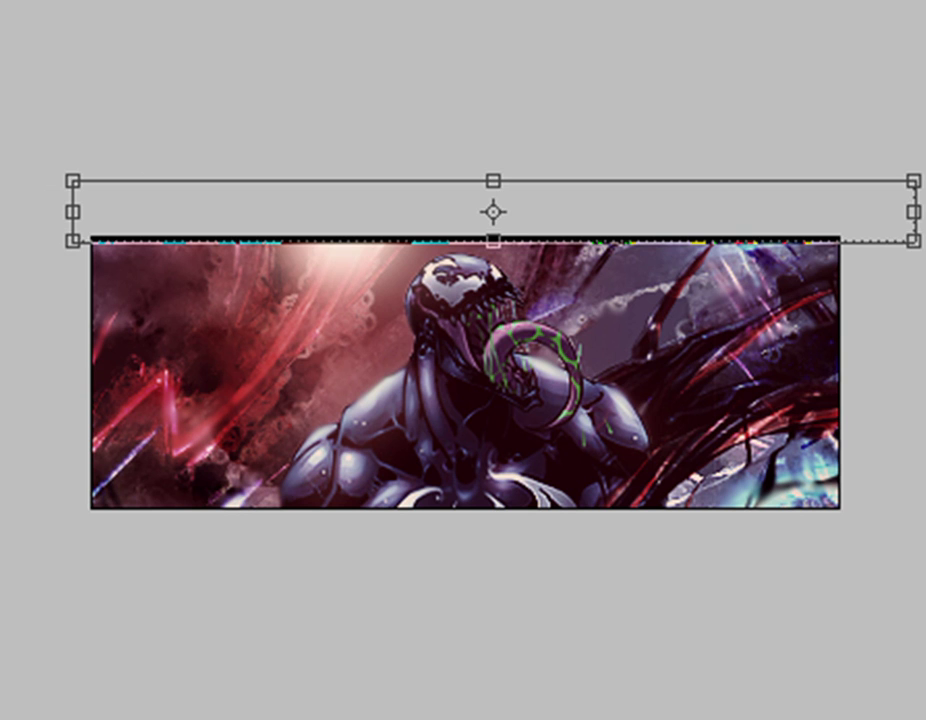
pyautogui.press('Return')
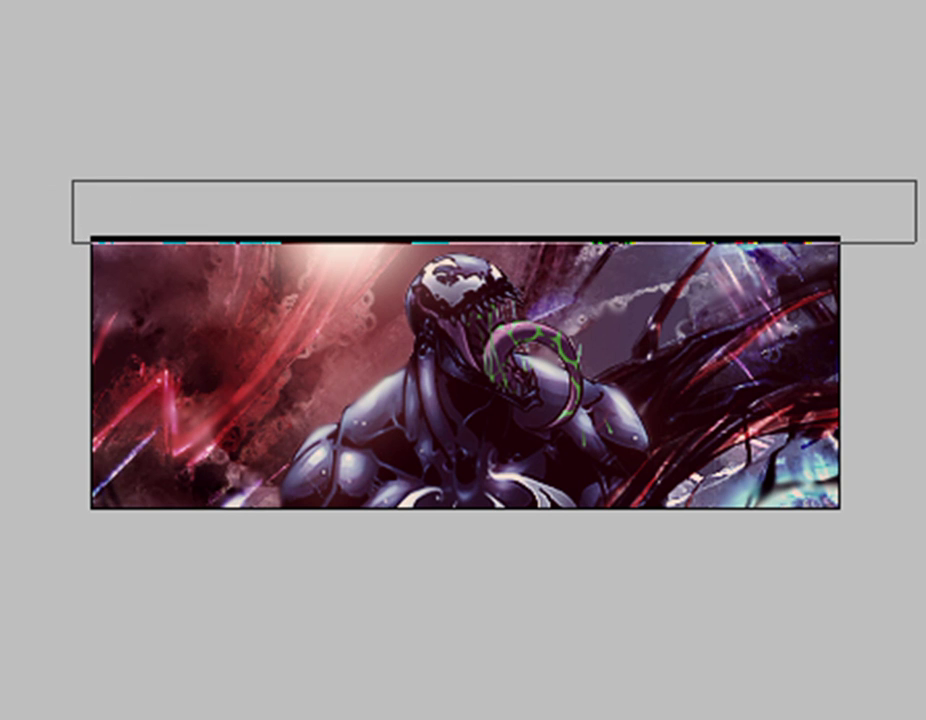
# Draw a matching black rectangle below the banner and nudge it up to form a thin strip along the image's lower edge.
pyautogui.moveTo(914, 620); pyautogui.dragTo(50, 508)
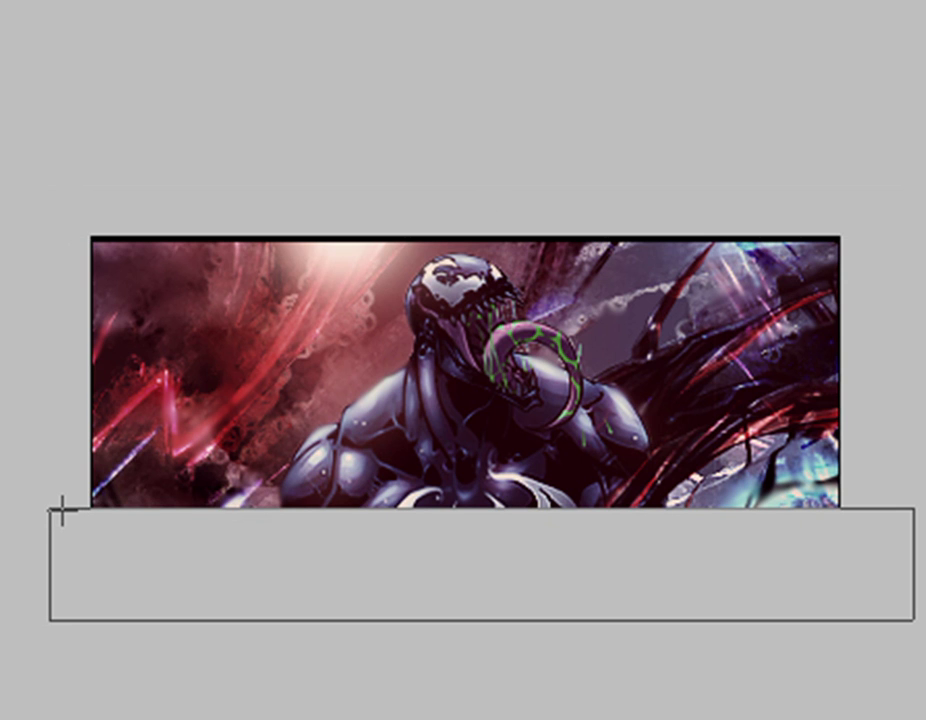
pyautogui.hotkey('ctrl', 't')
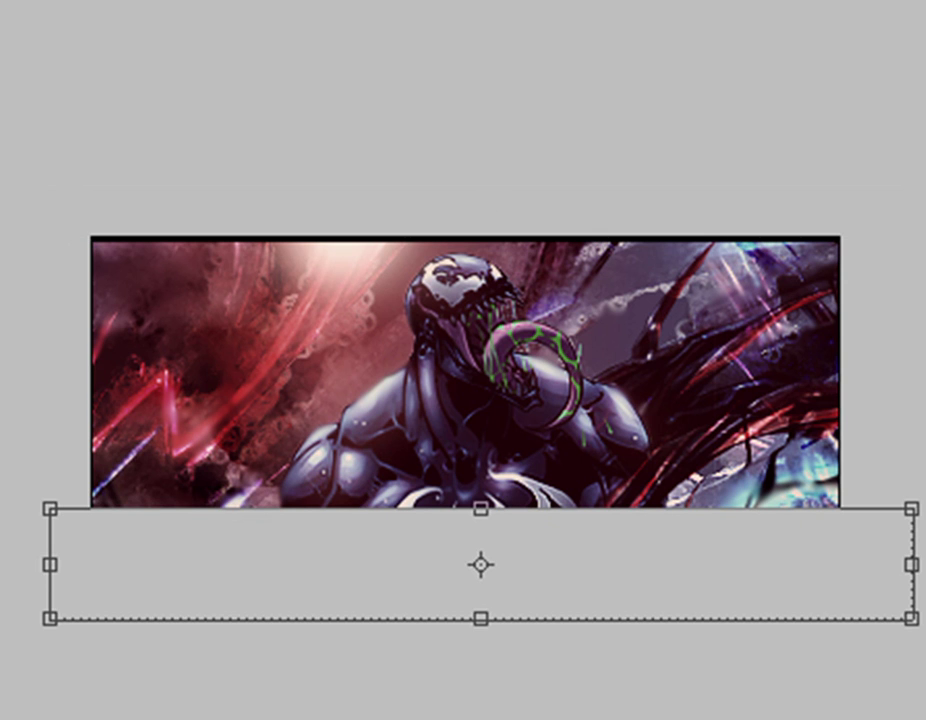
pyautogui.press('Up')
pyautogui.press('Up')
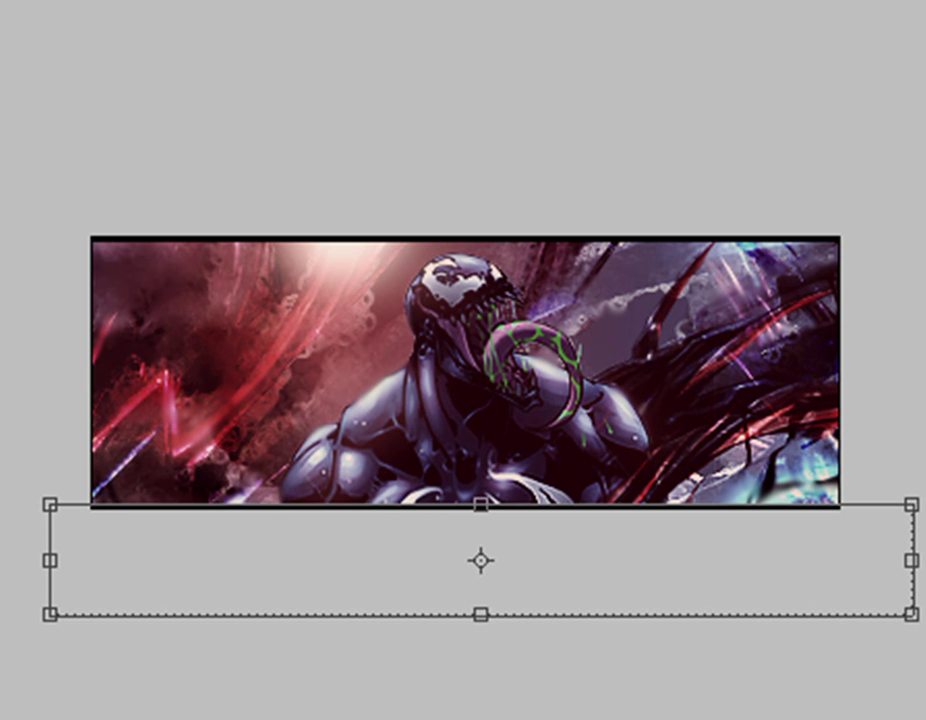
pyautogui.press('Return')
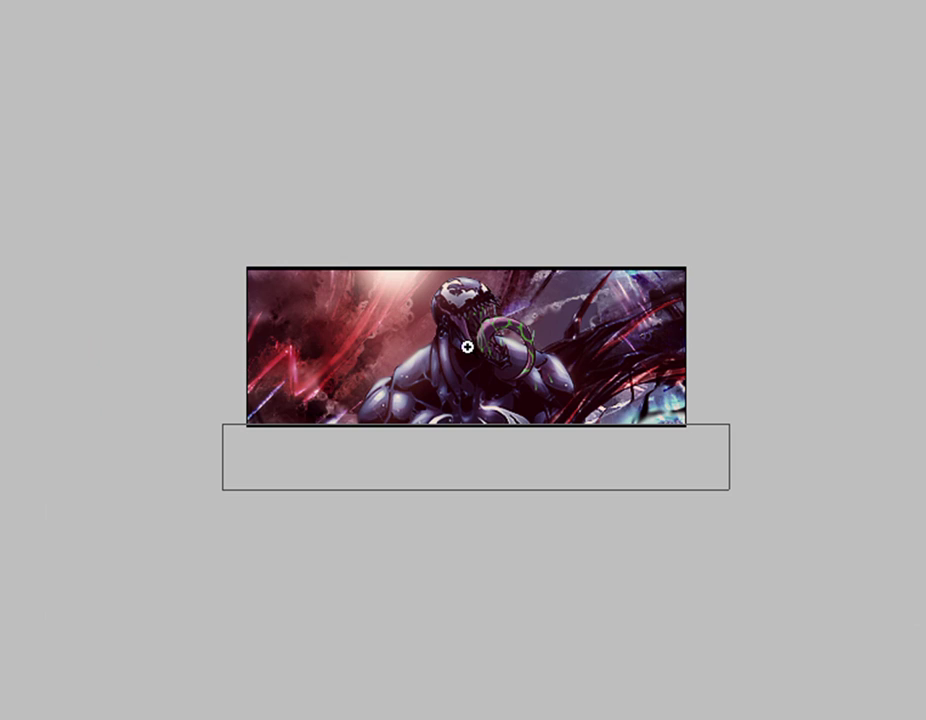
# Select the entire banner canvas.
pyautogui.click(468, 385)
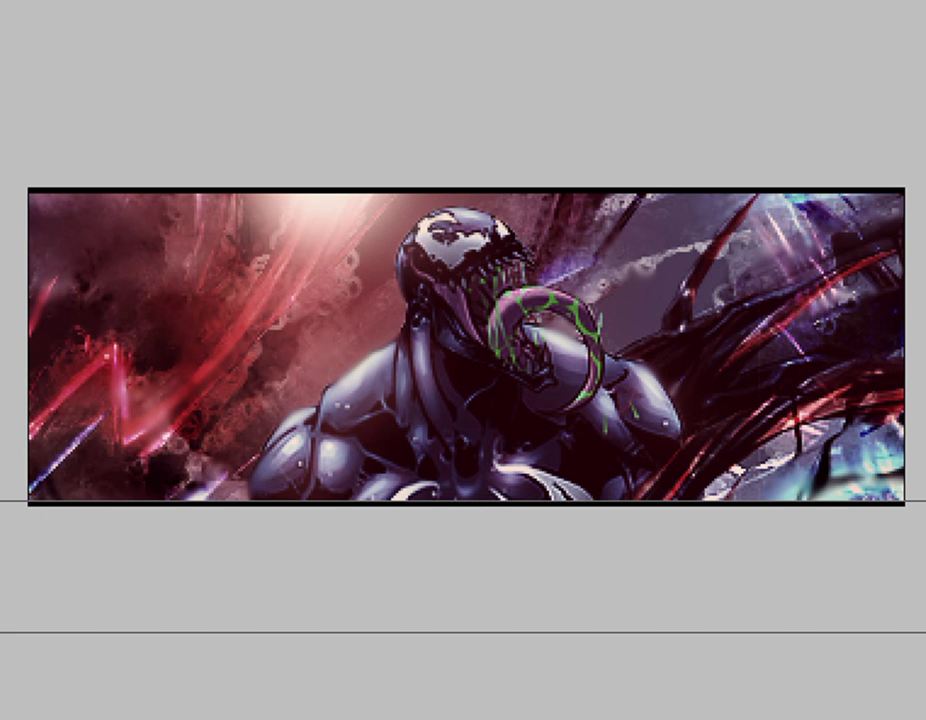
pyautogui.hotkey('ctrl', 't')
pyautogui.hotkey('ctrl', 'a')
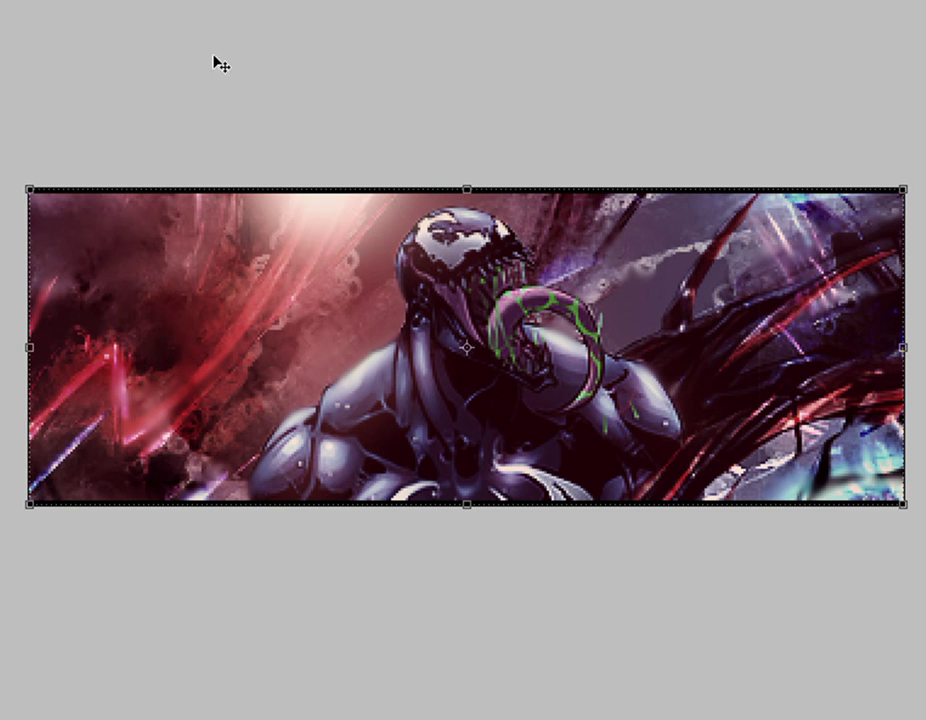